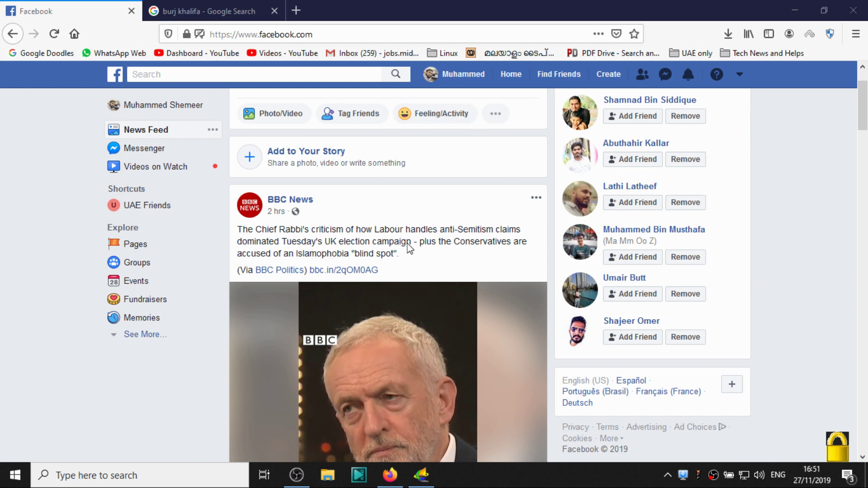
pyautogui.scroll(-3, 482, 250)
pyautogui.scroll(-3, 492, 265)
pyautogui.scroll(-3, 524, 311)
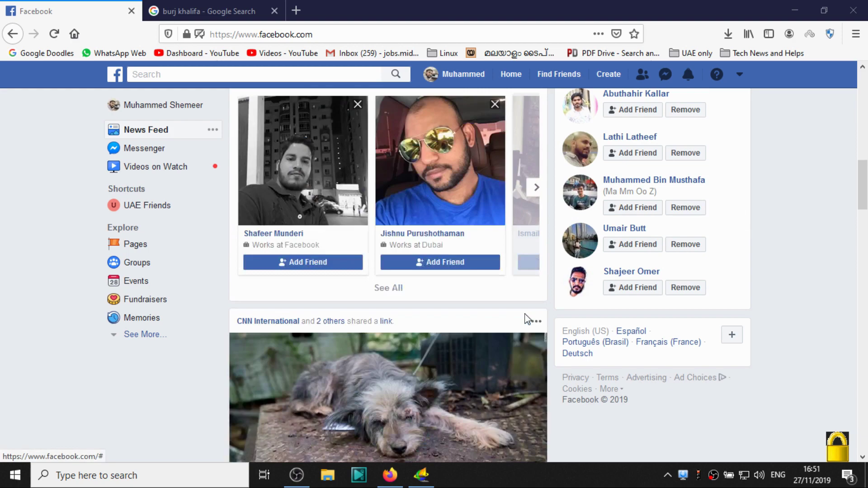
pyautogui.scroll(-3, 528, 317)
pyautogui.scroll(-4, 527, 319)
pyautogui.scroll(-4, 527, 319)
pyautogui.scroll(-4, 527, 318)
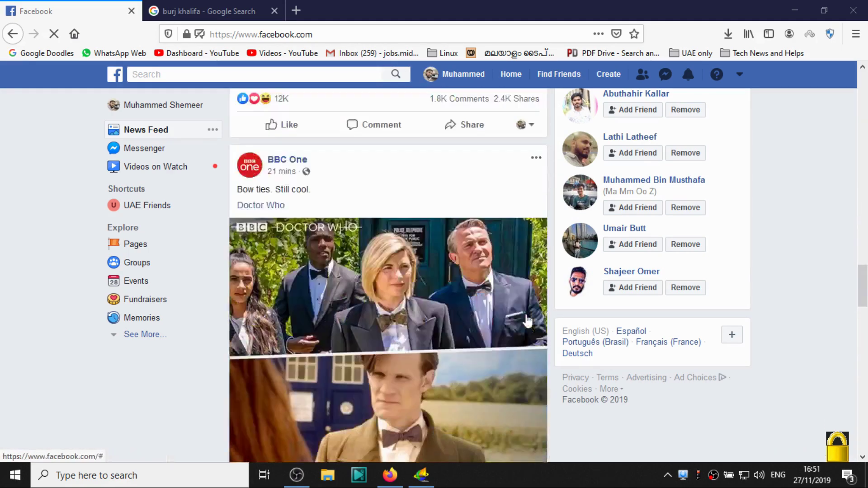
pyautogui.scroll(-3, 525, 319)
pyautogui.scroll(-5, 623, 310)
pyautogui.scroll(5, 797, 280)
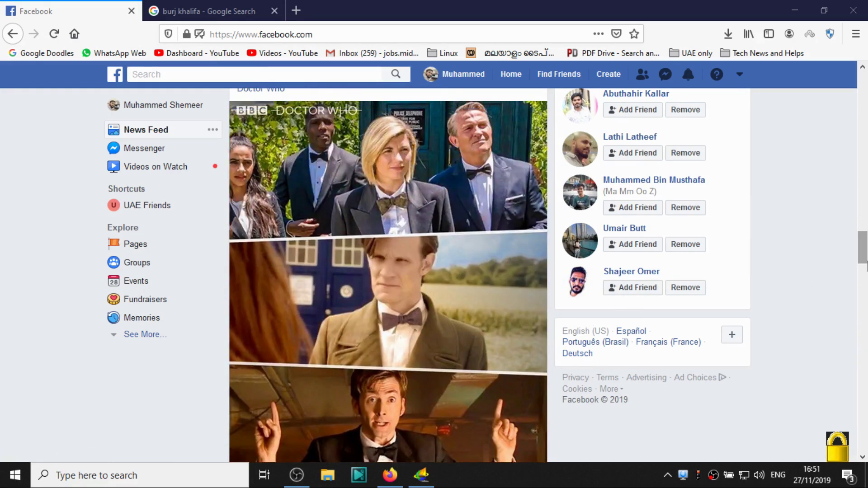
pyautogui.moveTo(862, 242); pyautogui.dragTo(863, 82)
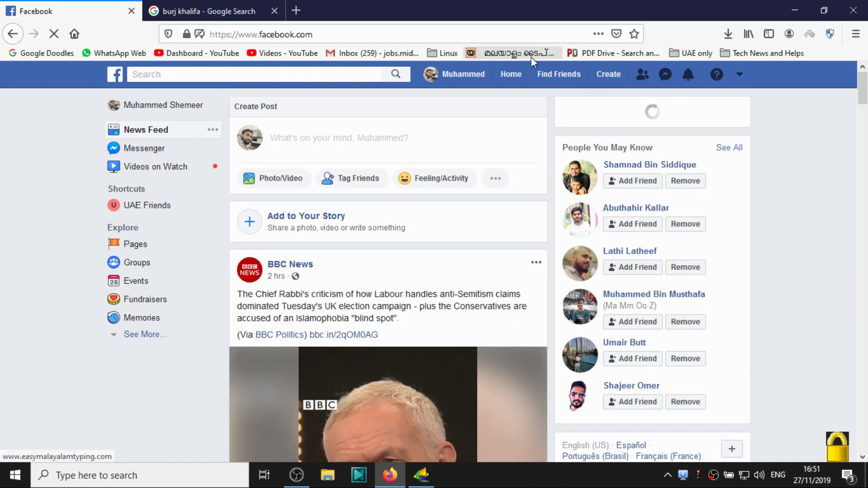
# - Start a new Page from the Create menu, then back out to the News Feed
pyautogui.click(615, 81)
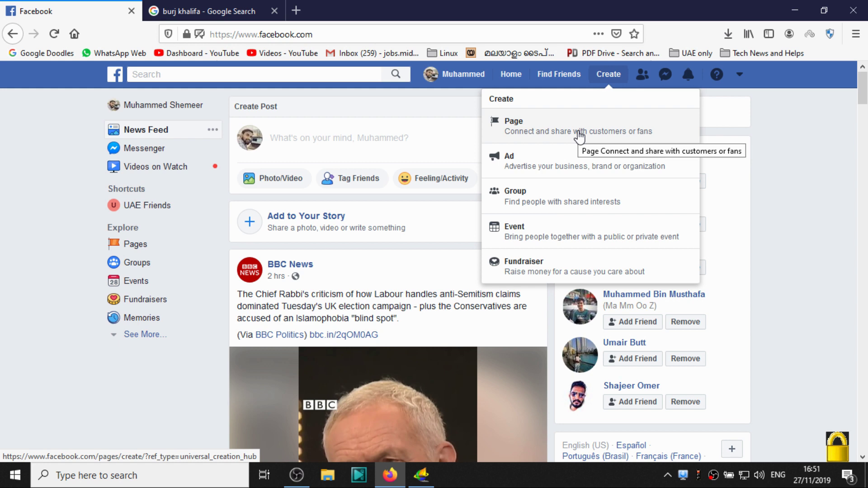
pyautogui.click(561, 136)
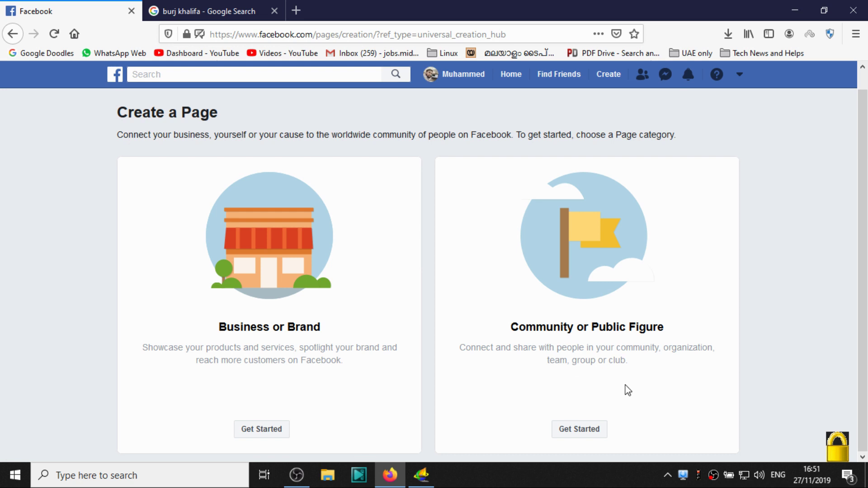
pyautogui.click(506, 77)
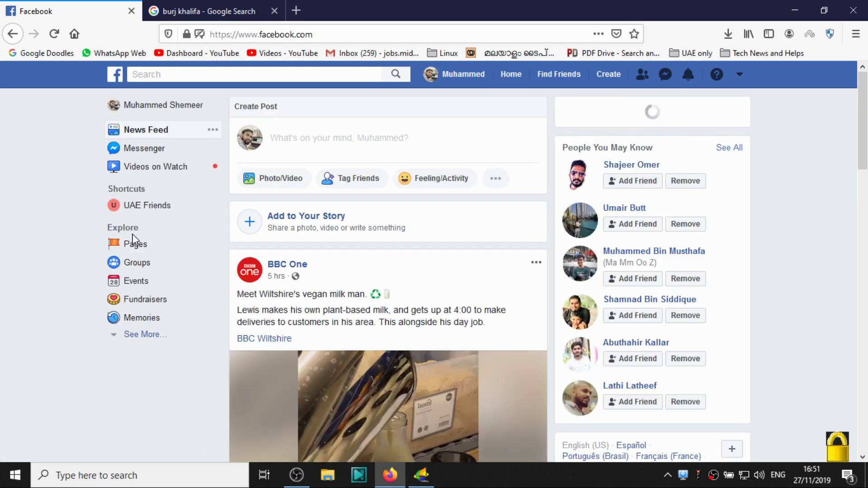
# - Review the Pages overview, Liked Pages and Your Pages, then begin creating a Page
pyautogui.click(139, 248)
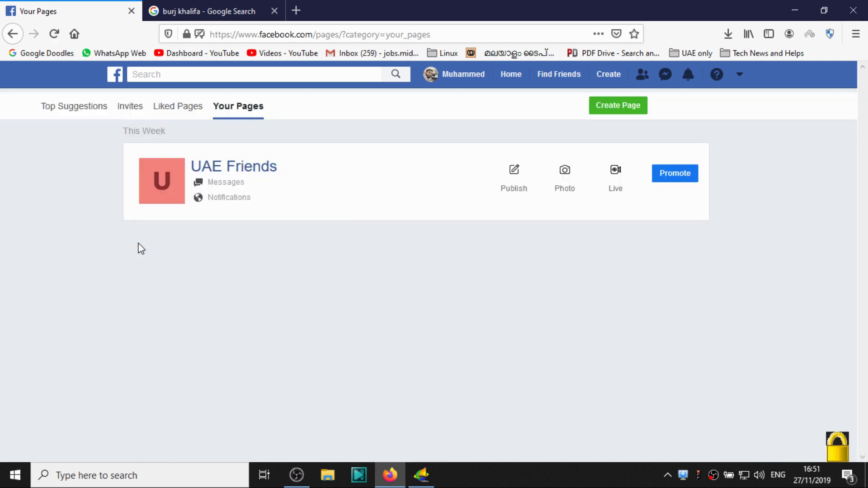
pyautogui.click(182, 112)
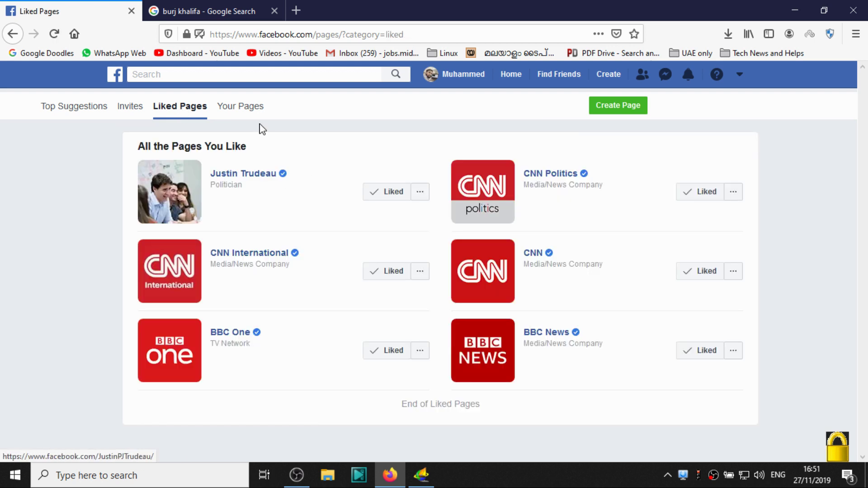
pyautogui.click(257, 112)
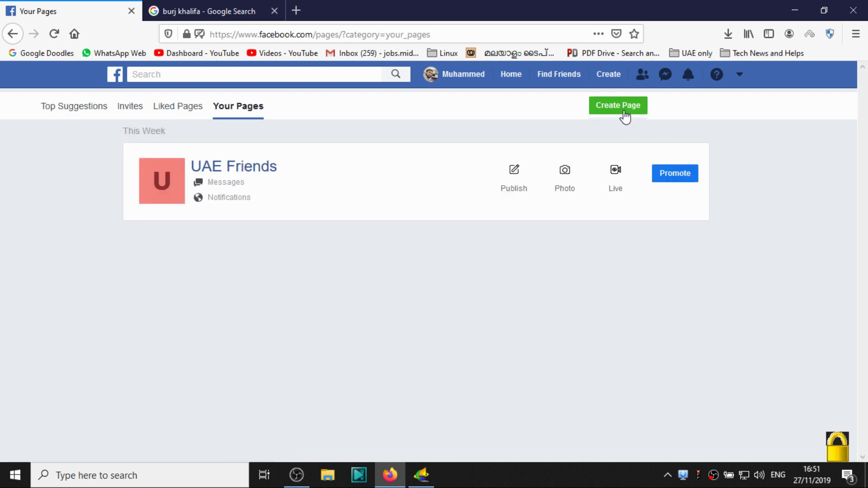
pyautogui.click(623, 112)
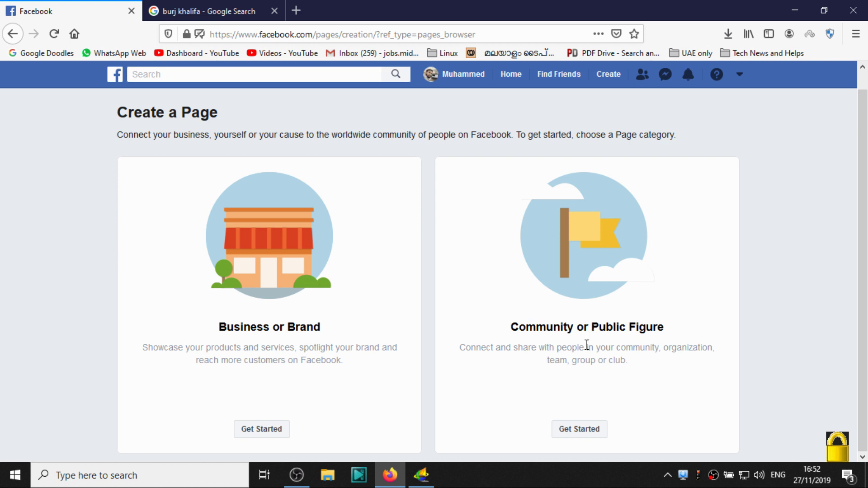
# - Create a Community or Public Figure Page named 'Dubai Fans' in the Just For Fun category
pyautogui.click(595, 431)
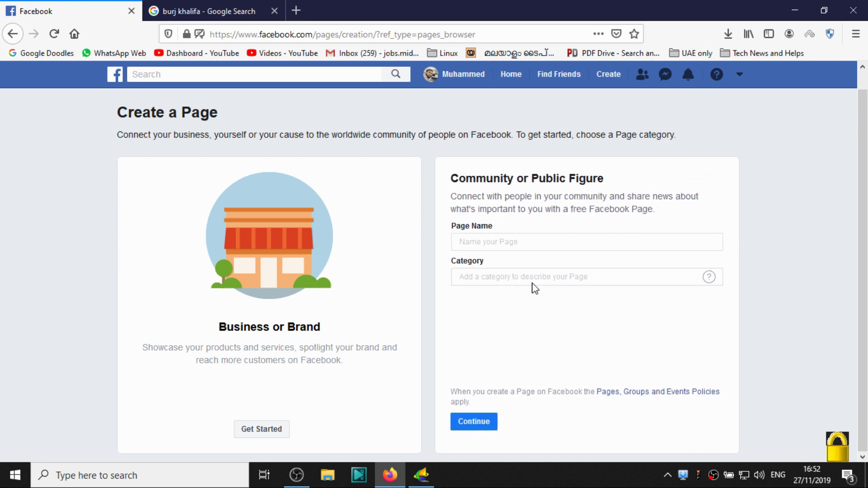
pyautogui.click(516, 239)
pyautogui.write('Dubai Fans')
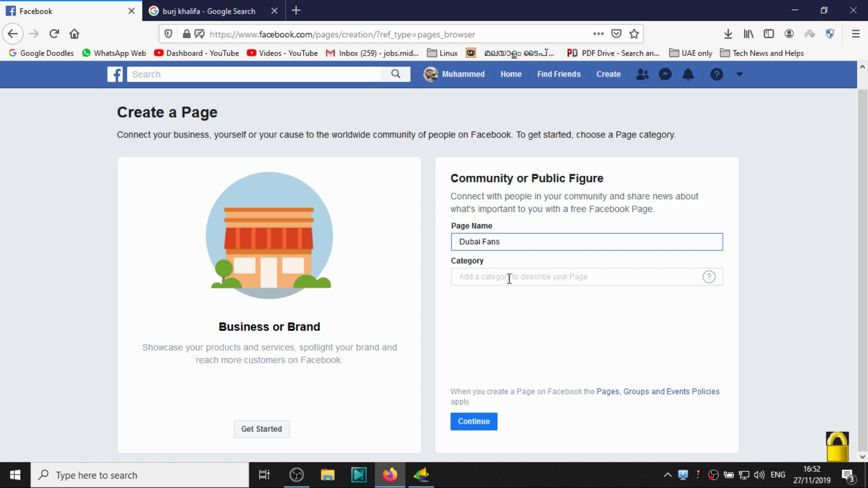
pyautogui.click(508, 278)
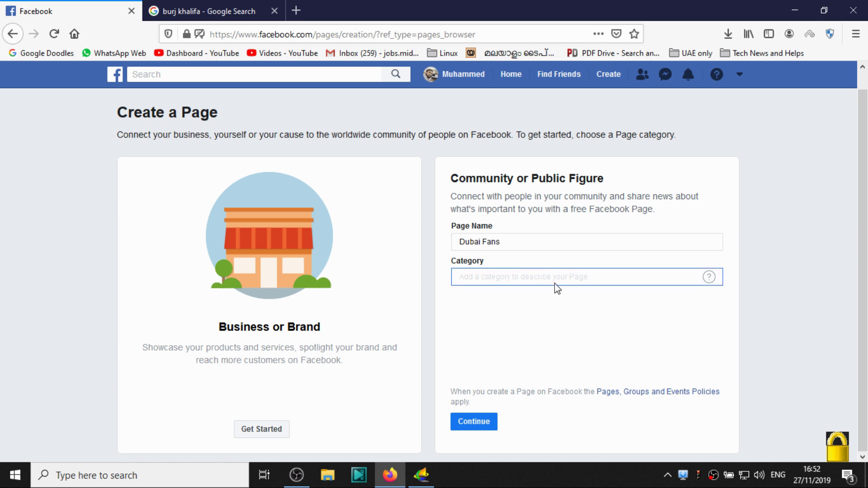
pyautogui.write('fu')
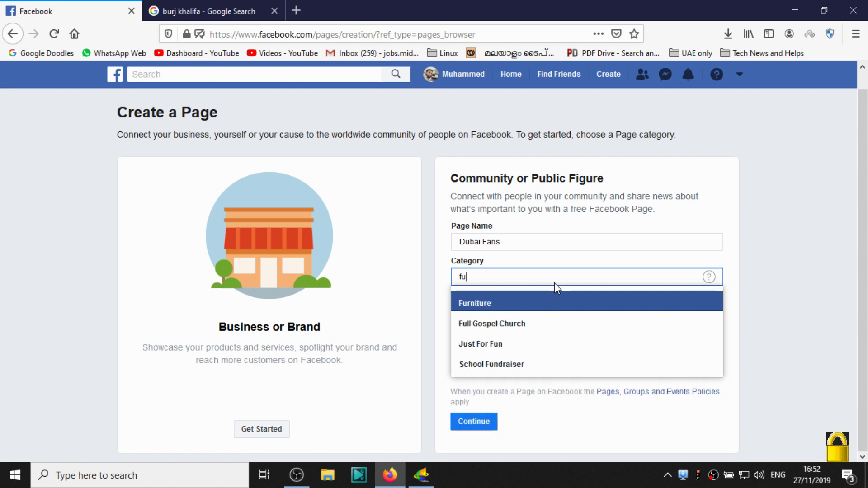
pyautogui.press('BackSpace')
pyautogui.press('BackSpace')
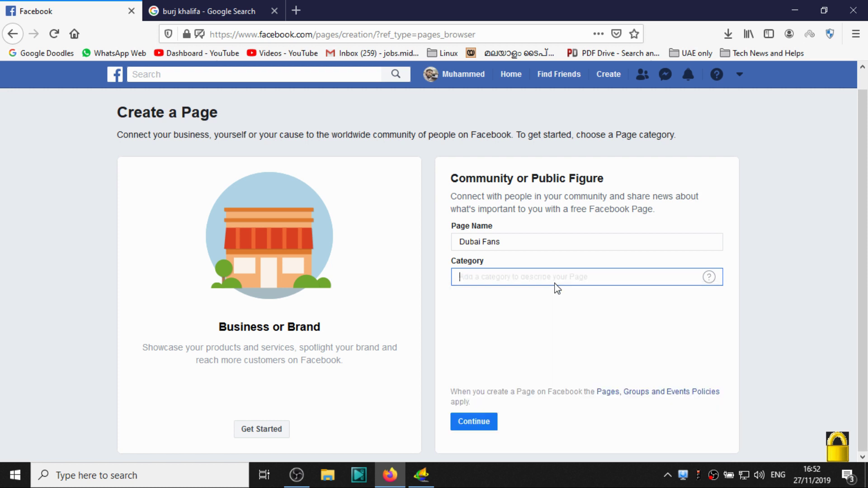
pyautogui.write('e')
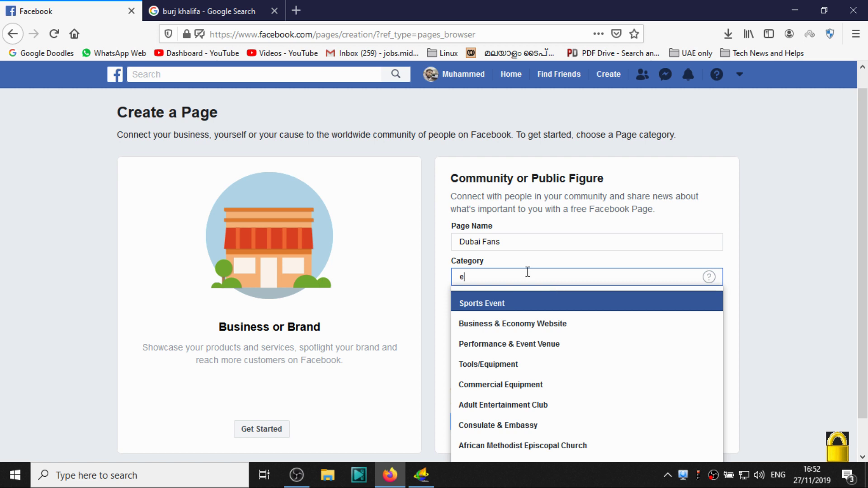
pyautogui.scroll(-1, 607, 404)
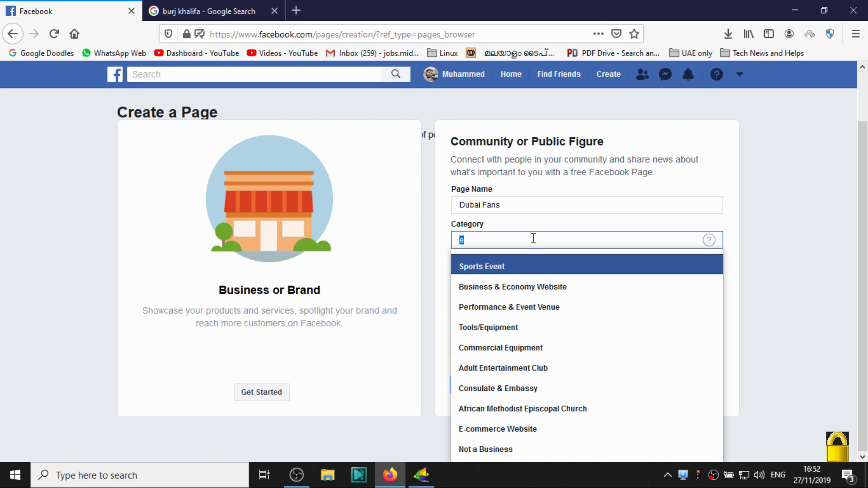
pyautogui.press('BackSpace')
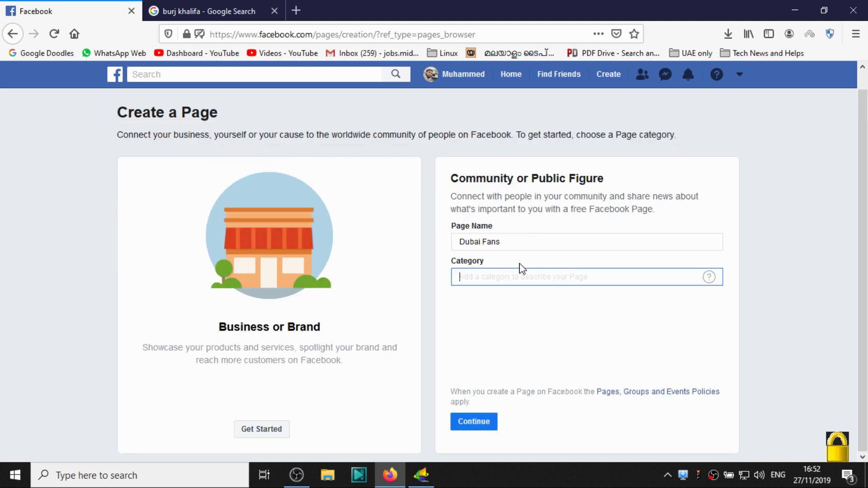
pyautogui.write('fu')
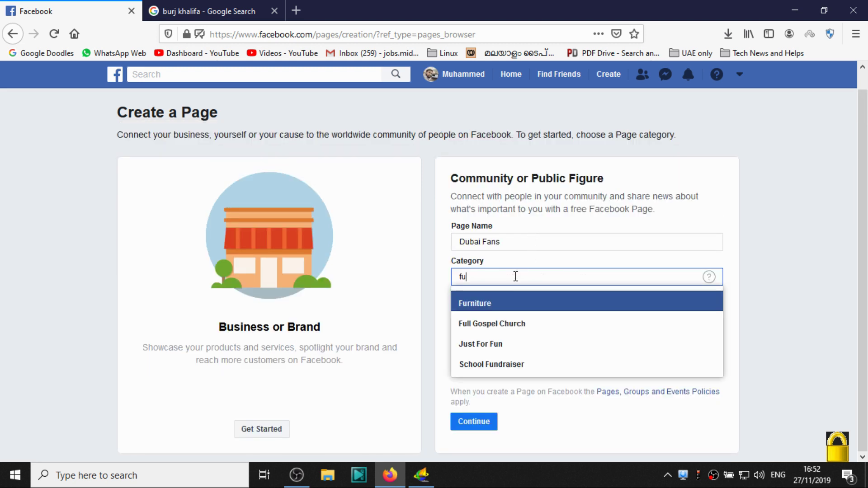
pyautogui.click(522, 350)
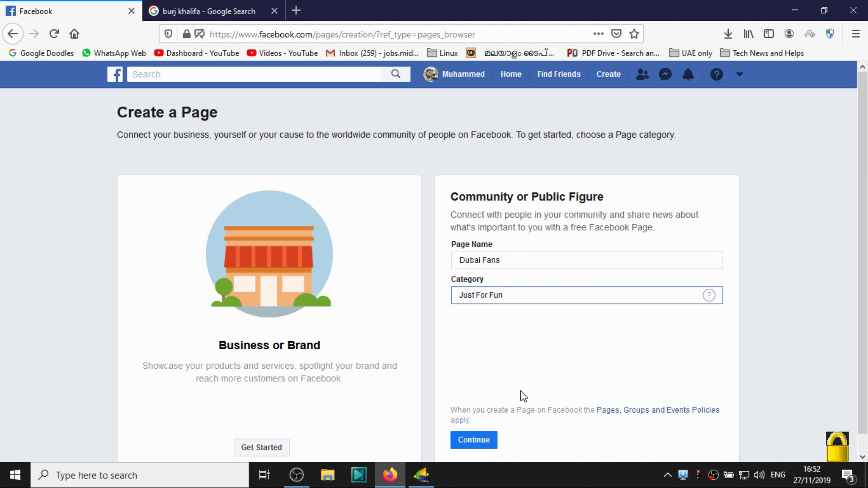
pyautogui.click(473, 440)
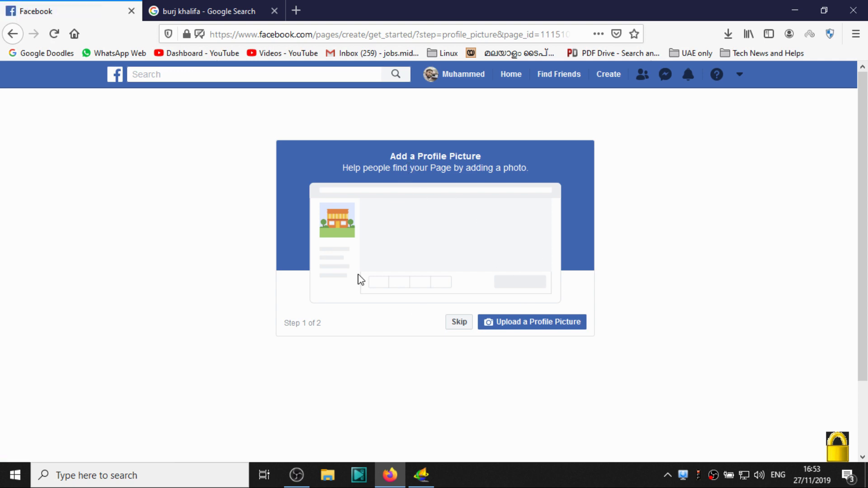
# - Save the Burj Khalifa Google image to Downloads, replacing the existing file
pyautogui.click(178, 13)
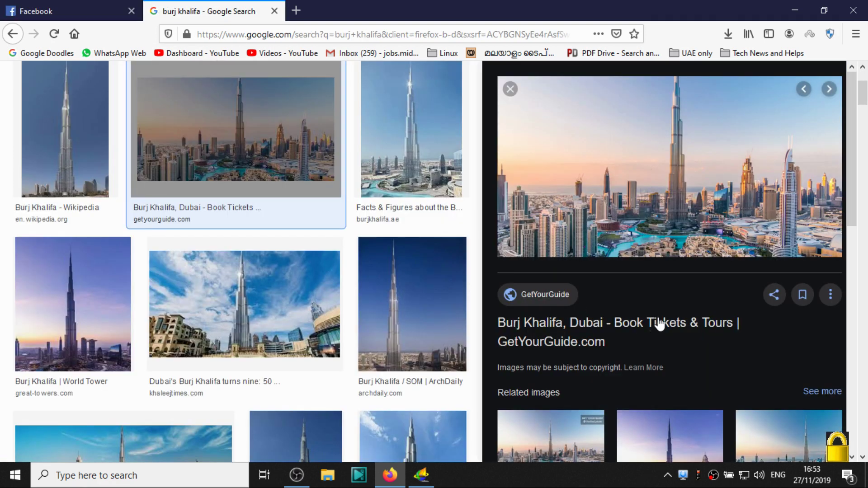
pyautogui.scroll(2, 659, 325)
pyautogui.rightClick(679, 315)
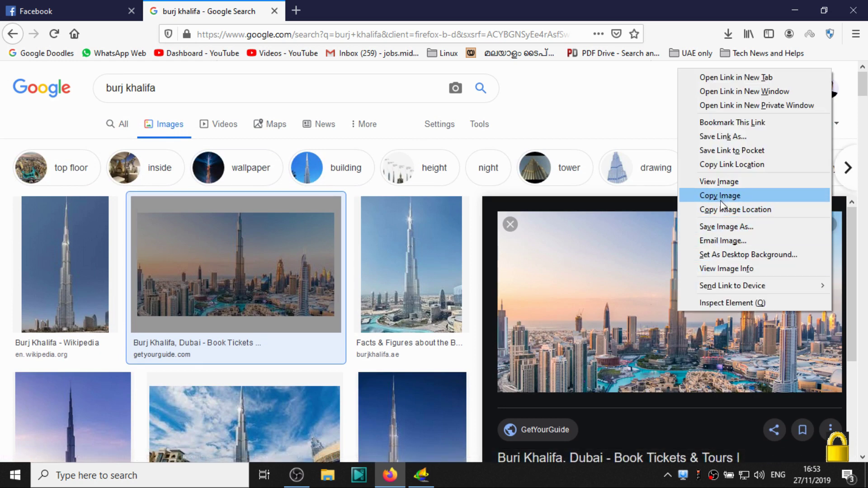
pyautogui.click(735, 230)
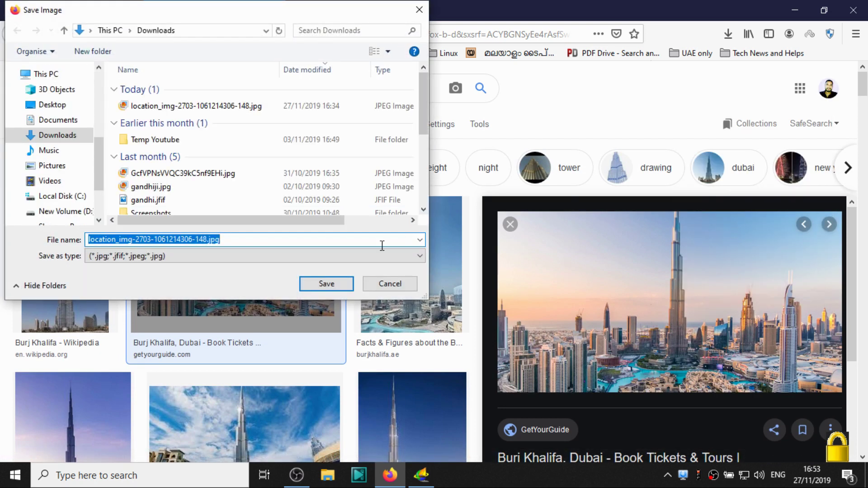
pyautogui.click(316, 285)
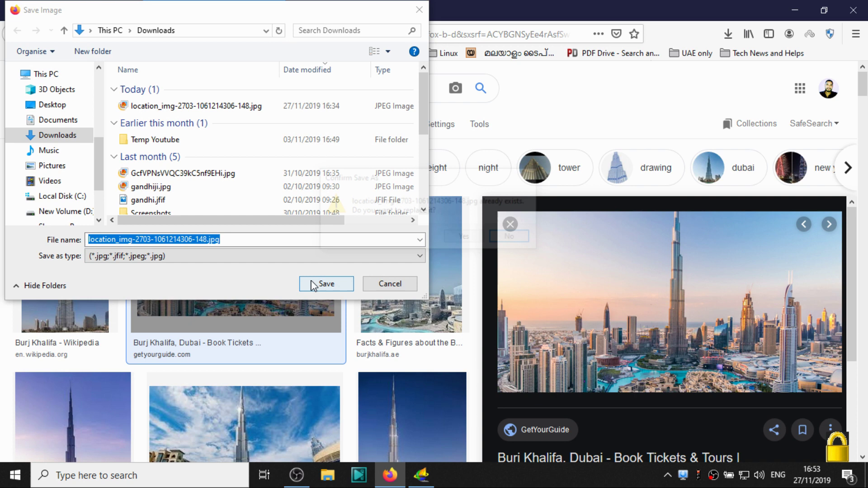
pyautogui.click(466, 239)
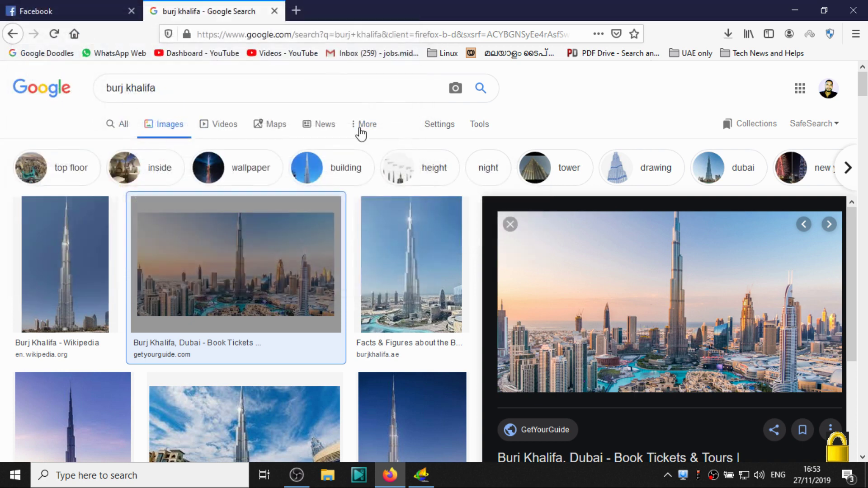
pyautogui.click(109, 11)
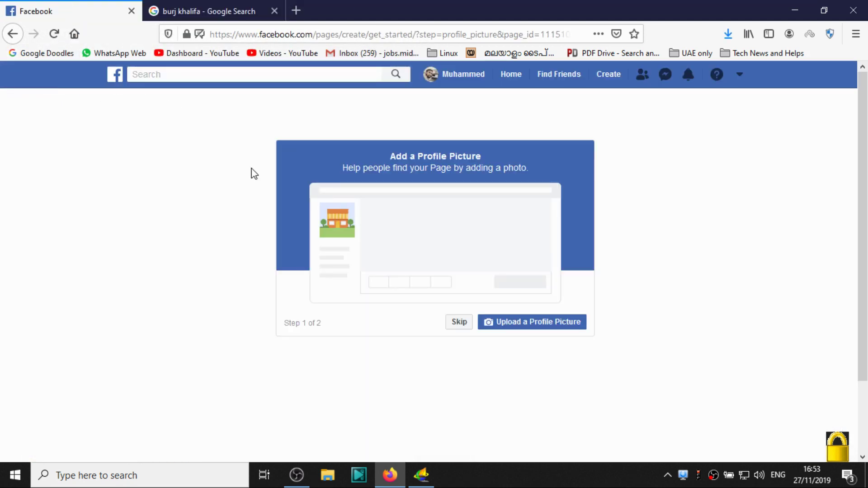
pyautogui.click(522, 316)
pyautogui.scroll(2, 64, 131)
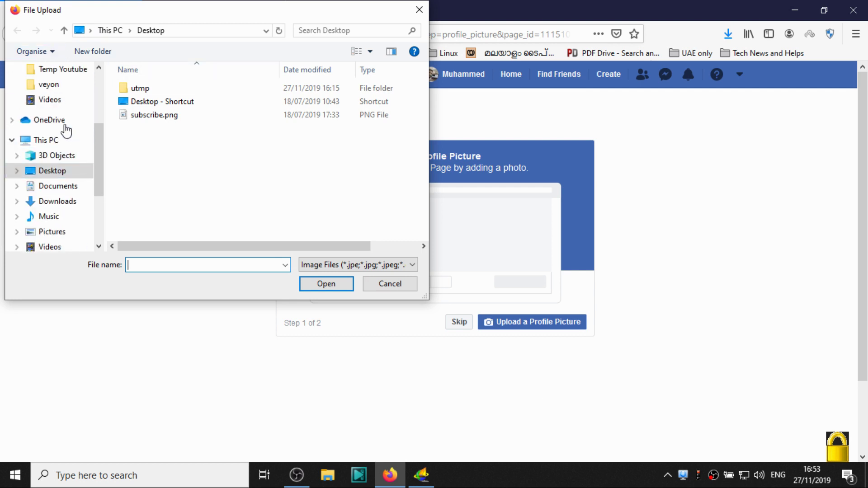
pyautogui.scroll(2, 43, 82)
pyautogui.scroll(2, 59, 102)
pyautogui.click(59, 109)
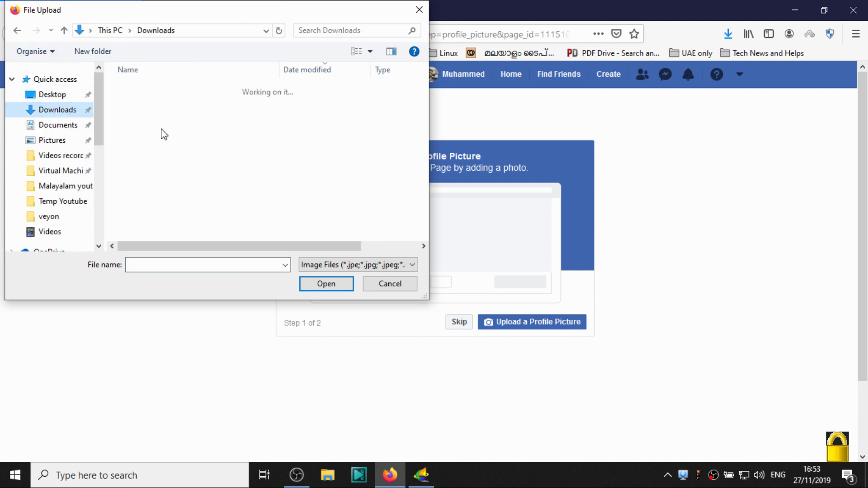
pyautogui.doubleClick(163, 106)
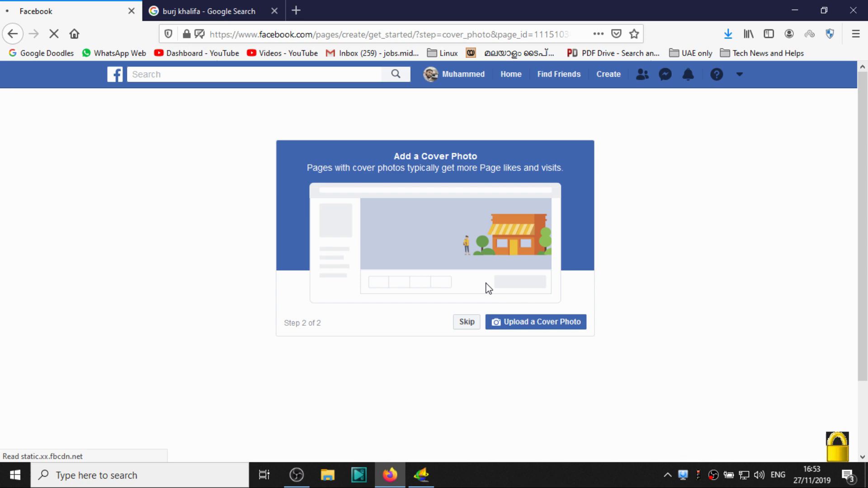
# - Cancel the cover photo file selection and return to the burj khalifa image results
pyautogui.click(558, 324)
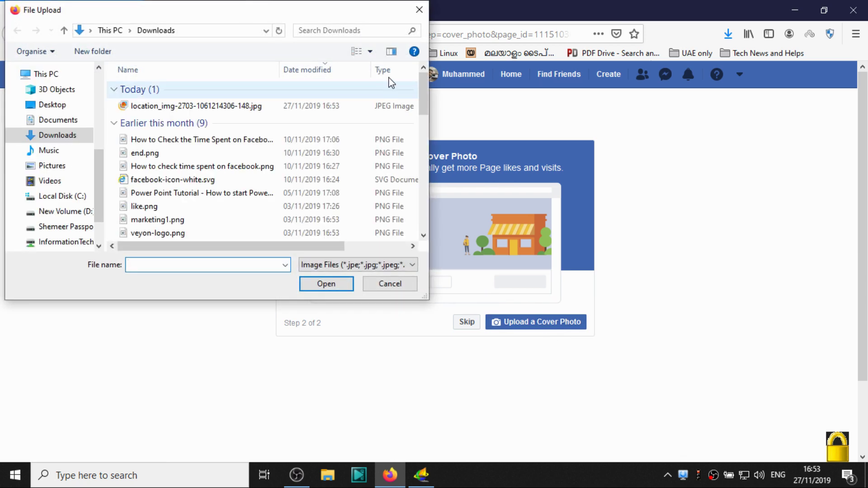
pyautogui.click(419, 10)
pyautogui.click(204, 11)
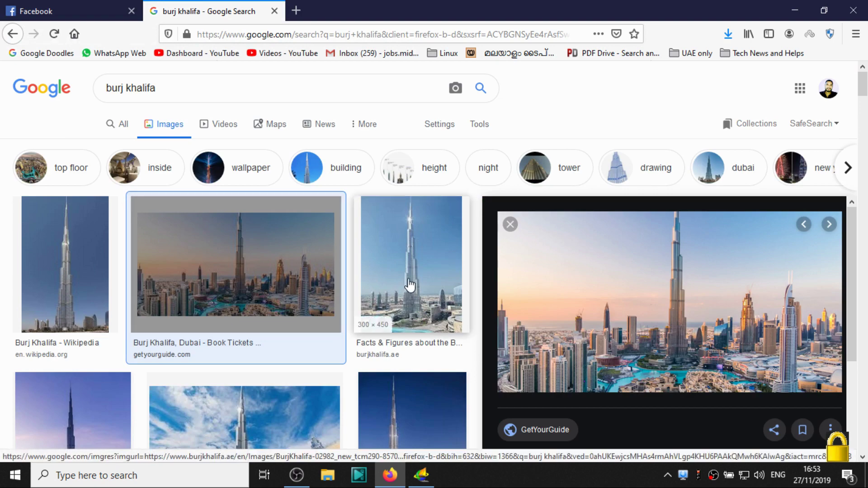
pyautogui.scroll(-3, 500, 359)
pyautogui.scroll(-3, 340, 329)
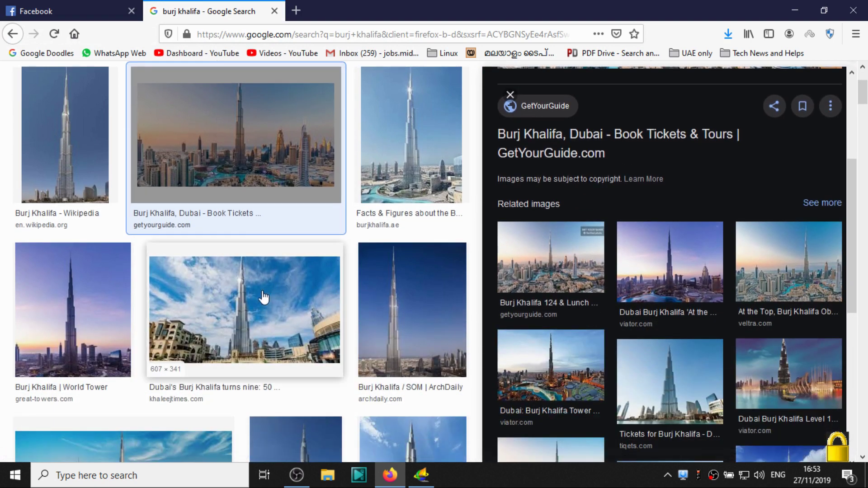
pyautogui.scroll(3, 262, 290)
# - Search Google Images for 'dubai city cover picture' and save the first panorama result
pyautogui.moveTo(188, 87); pyautogui.dragTo(106, 88)
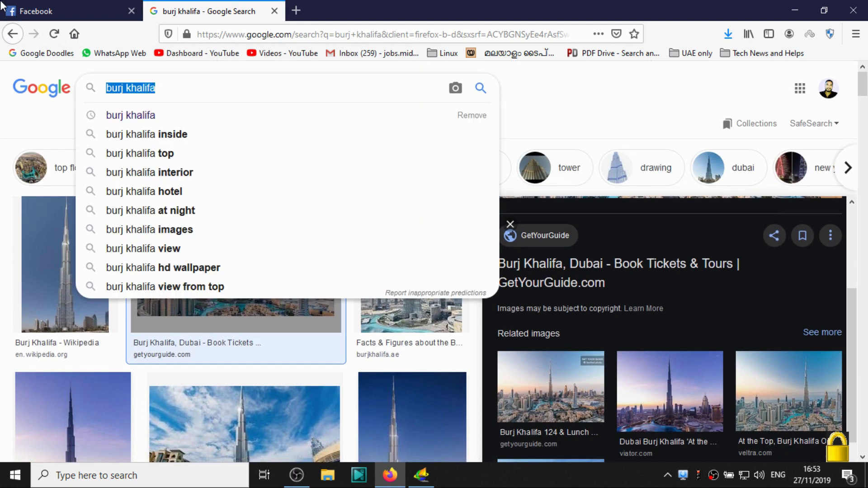
pyautogui.write('dubai city')
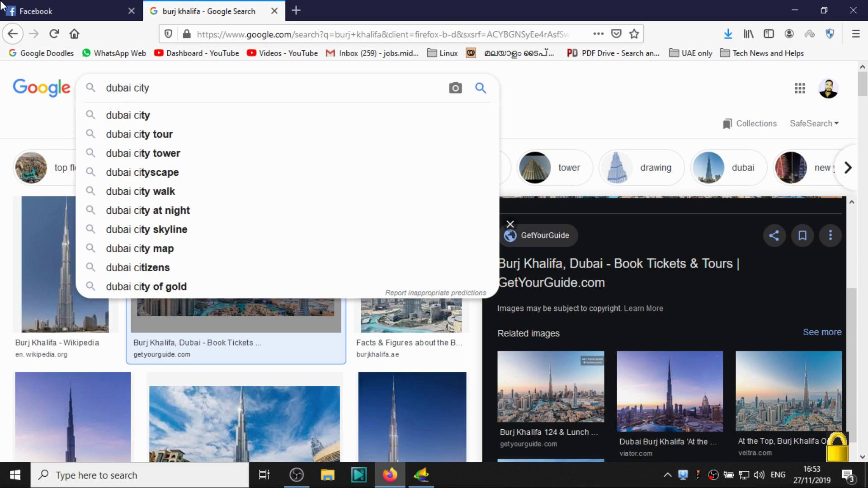
pyautogui.write(' cover picture')
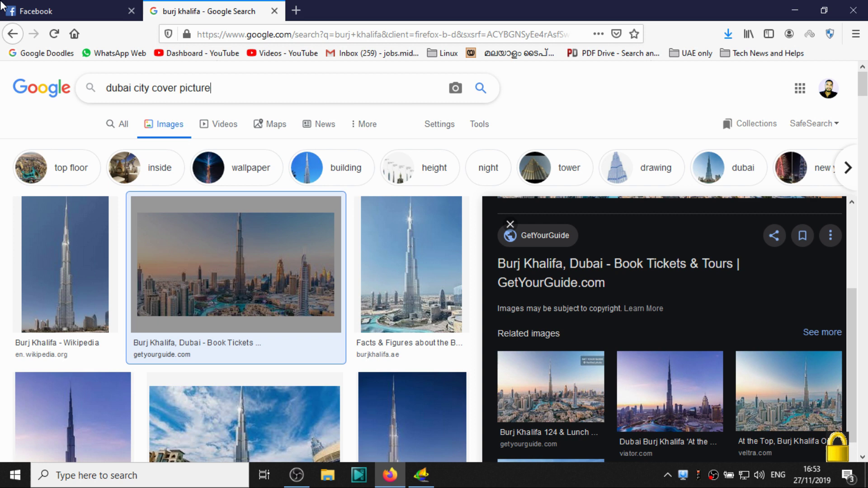
pyautogui.press('Return')
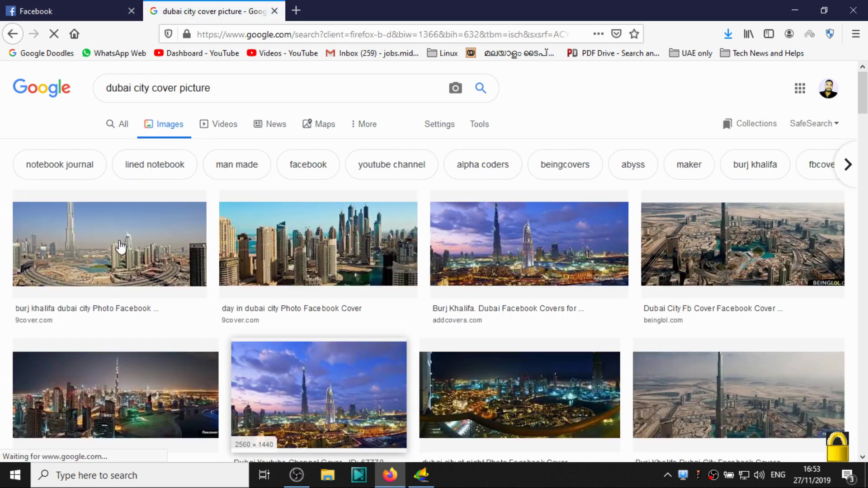
pyautogui.click(122, 248)
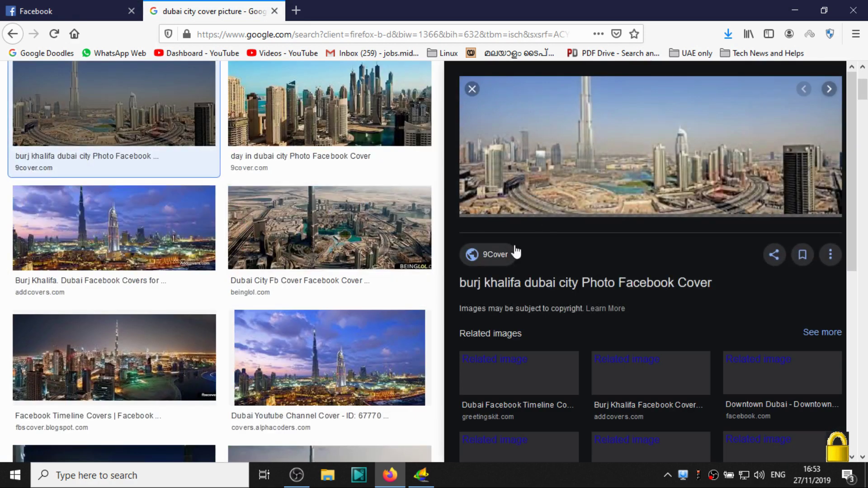
pyautogui.rightClick(609, 181)
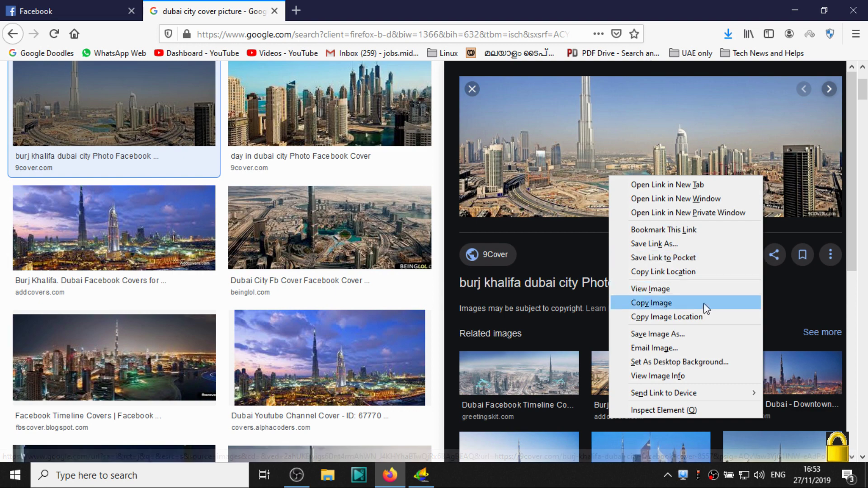
pyautogui.click(695, 334)
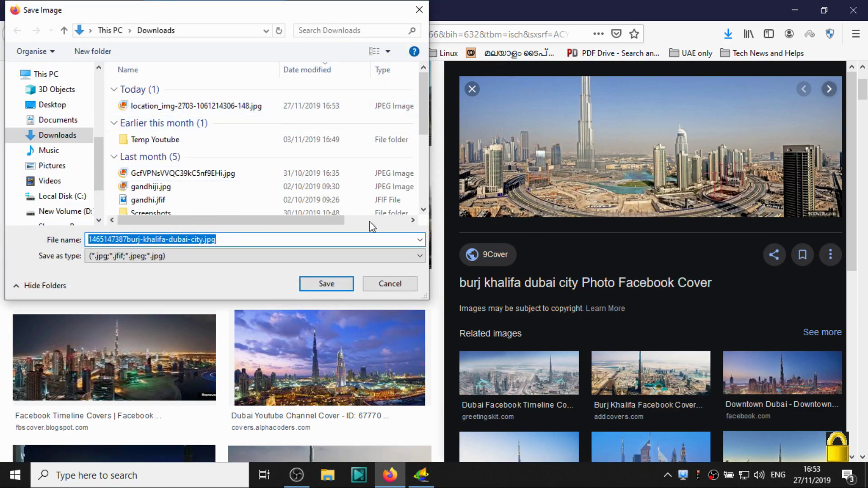
pyautogui.click(325, 283)
pyautogui.hotkey('ctrl', 'Tab')
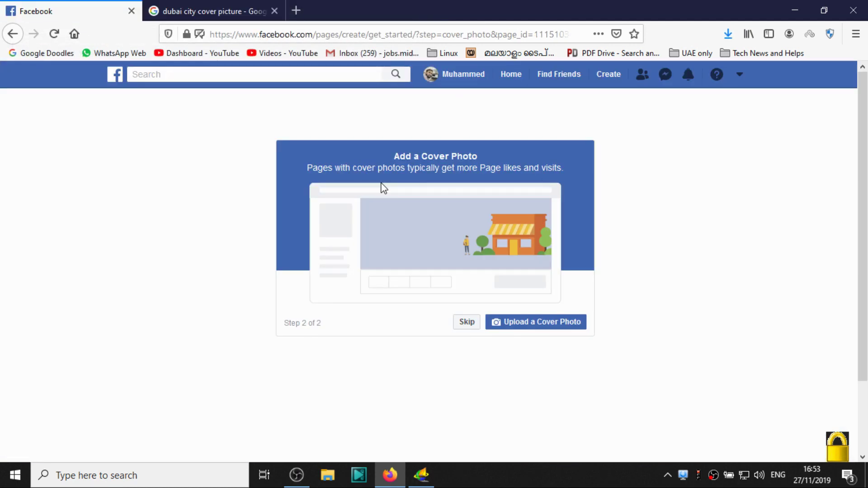
pyautogui.click(545, 326)
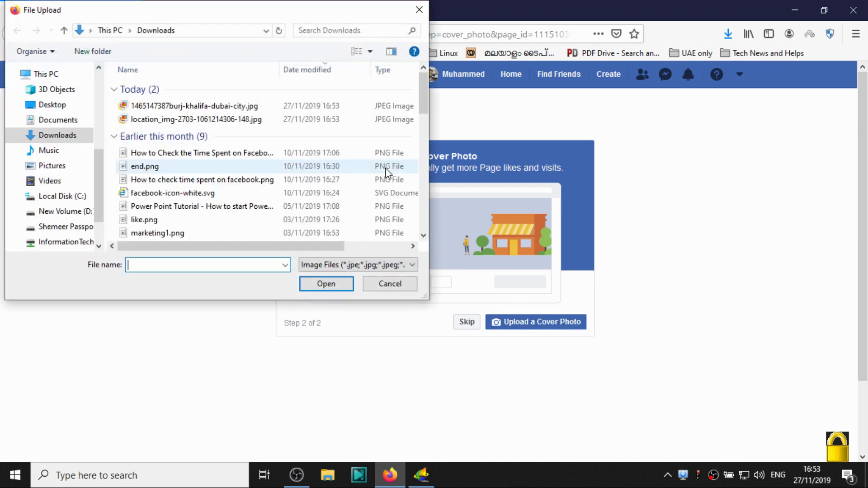
pyautogui.click(189, 109)
pyautogui.doubleClick(188, 109)
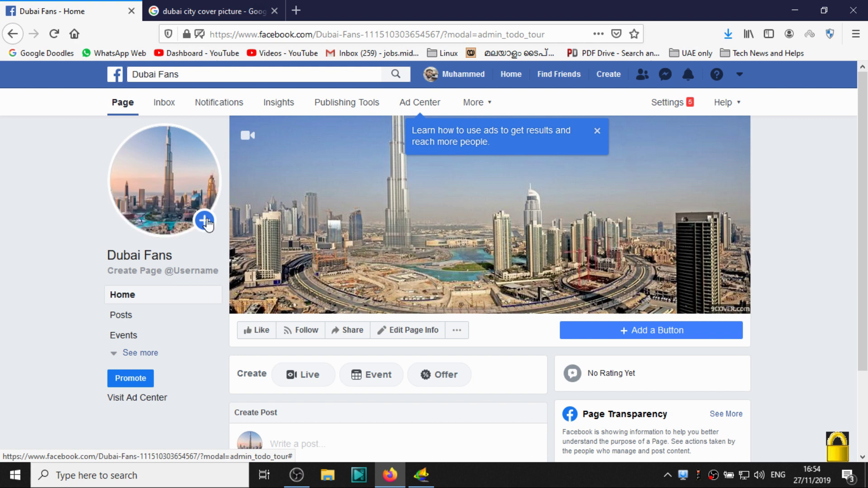
pyautogui.scroll(-3, 346, 376)
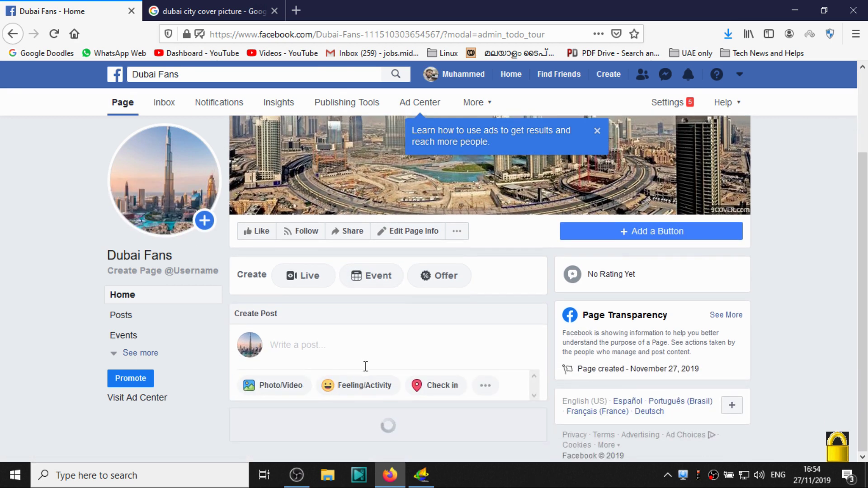
pyautogui.scroll(3, 365, 365)
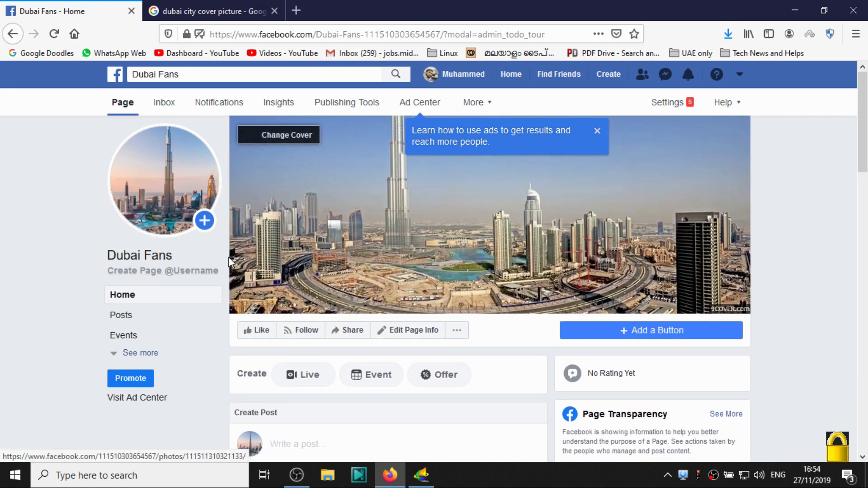
pyautogui.click(207, 272)
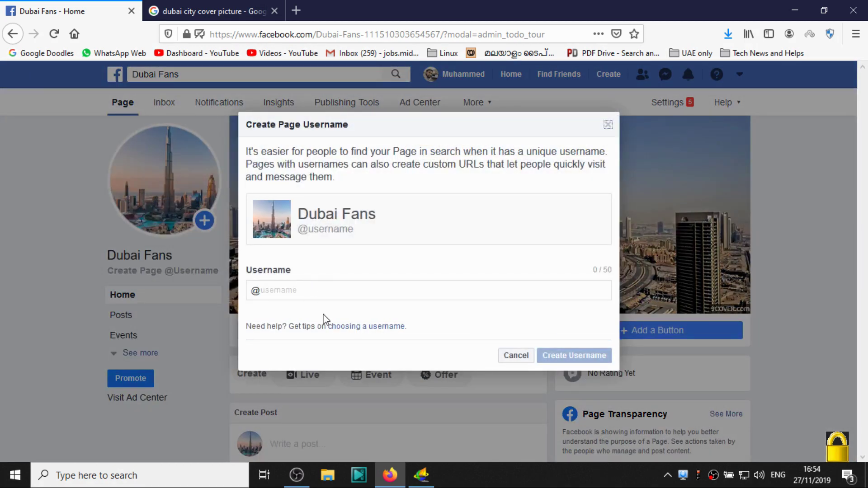
pyautogui.write('dubaifans')
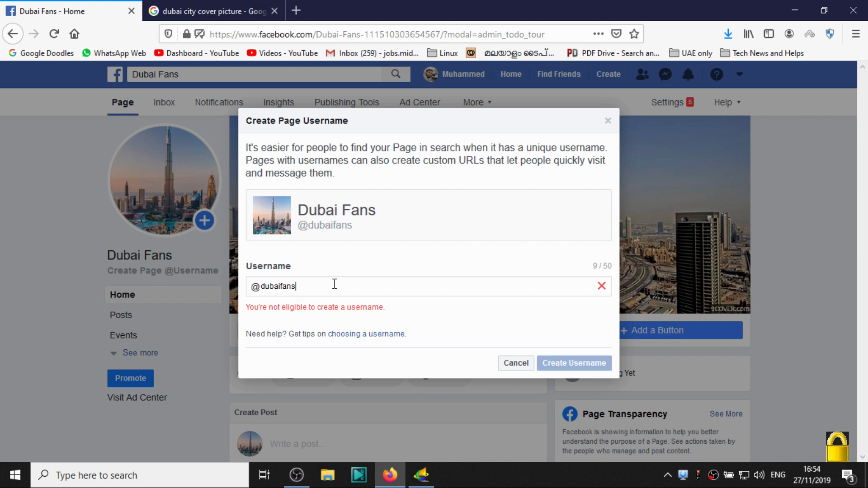
pyautogui.press('BackSpace')
pyautogui.press('BackSpace')
pyautogui.press('BackSpace')
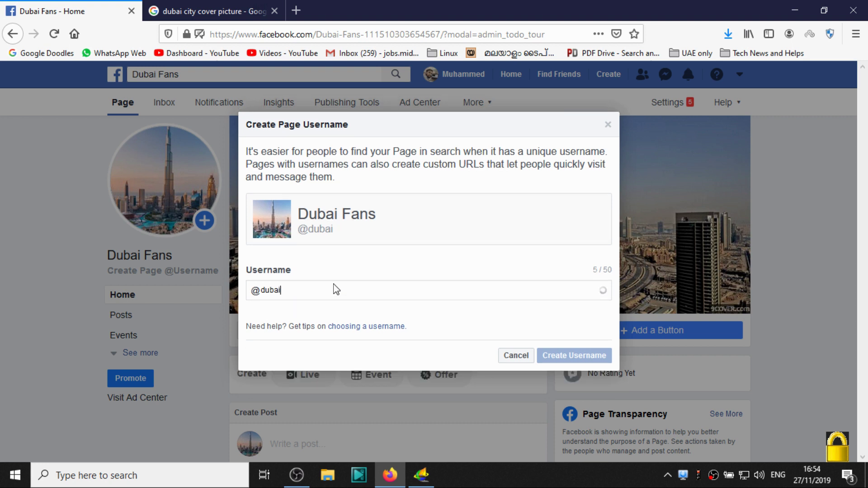
pyautogui.write('dxbfans')
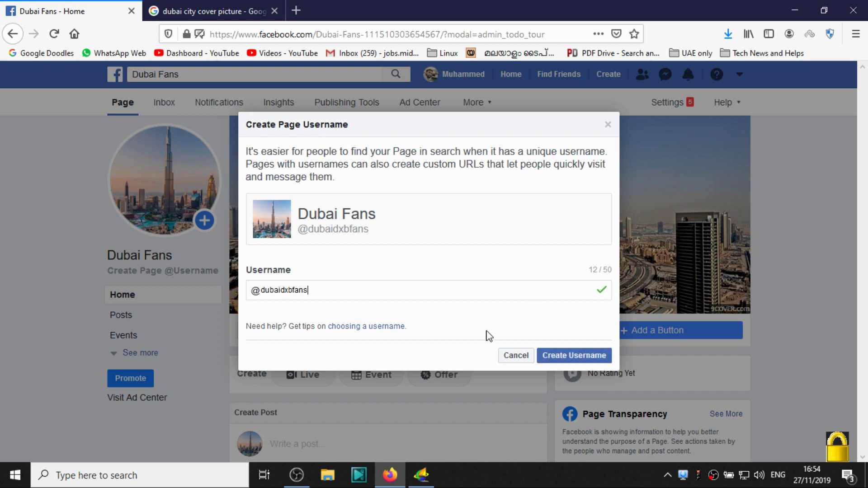
pyautogui.click(567, 356)
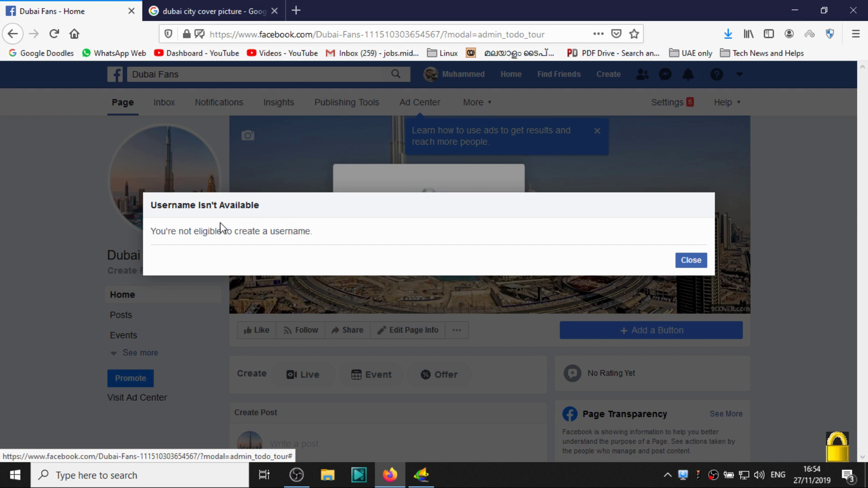
pyautogui.click(696, 260)
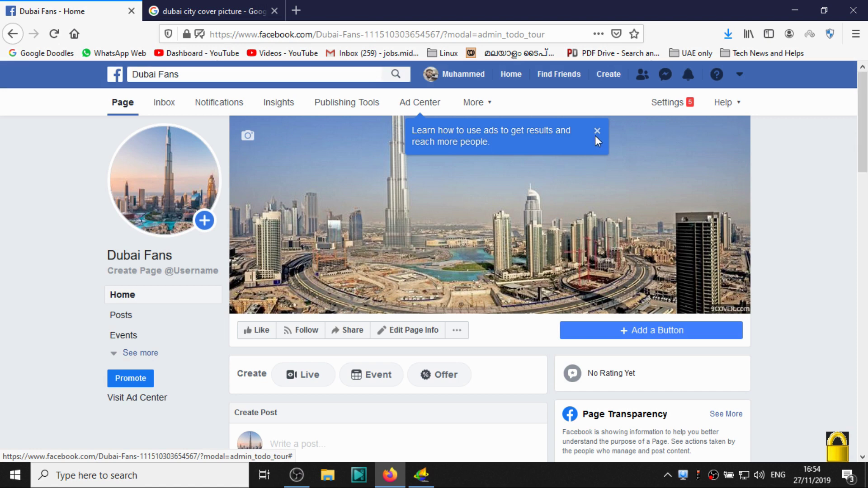
# - Dismiss the ads tip and post a Burj Khalifa photo captioned 'BurjKhalifa'
pyautogui.click(597, 135)
pyautogui.scroll(-5, 485, 242)
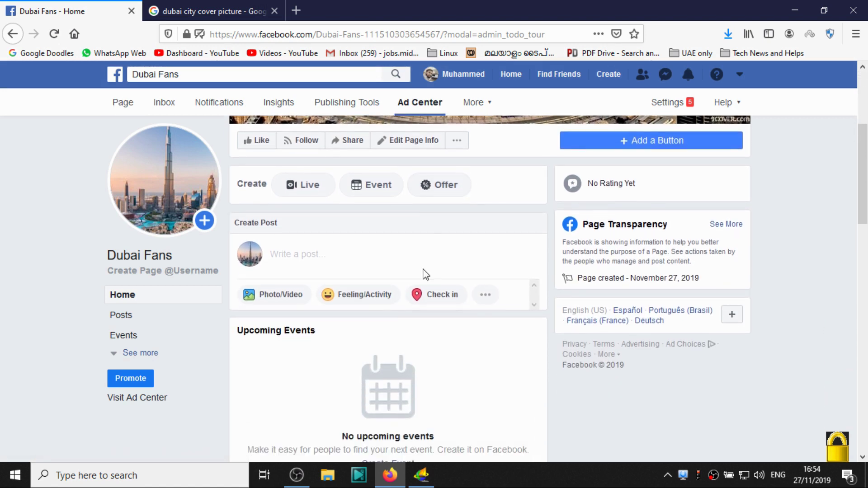
pyautogui.click(300, 179)
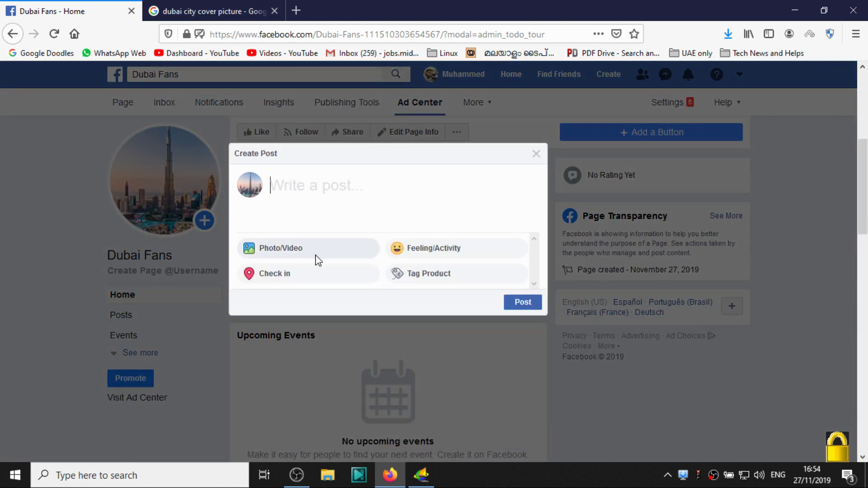
pyautogui.scroll(-3, 328, 265)
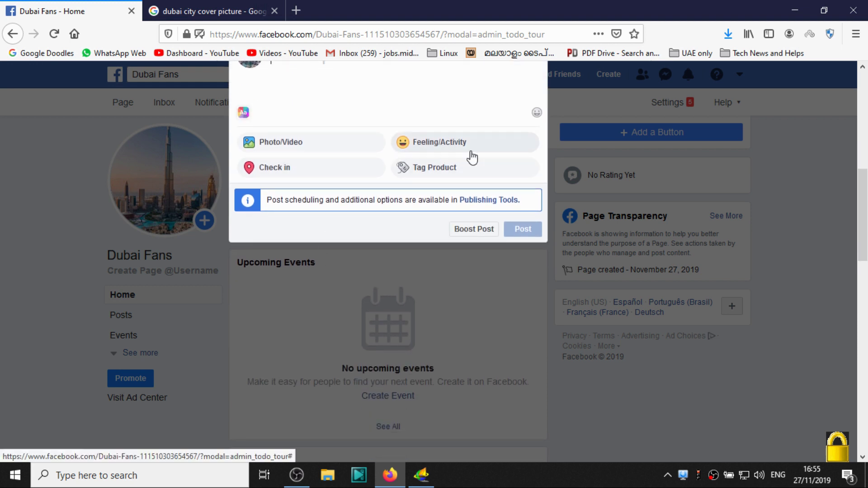
pyautogui.scroll(1, 526, 228)
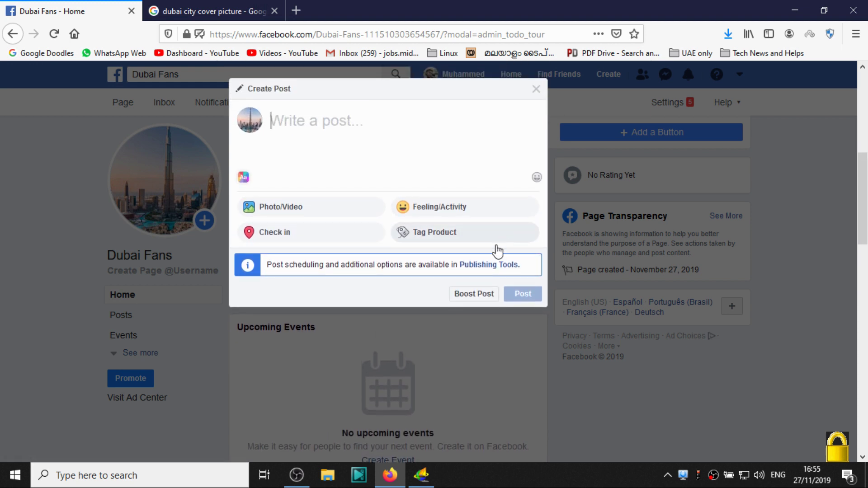
pyautogui.click(287, 207)
pyautogui.doubleClick(150, 111)
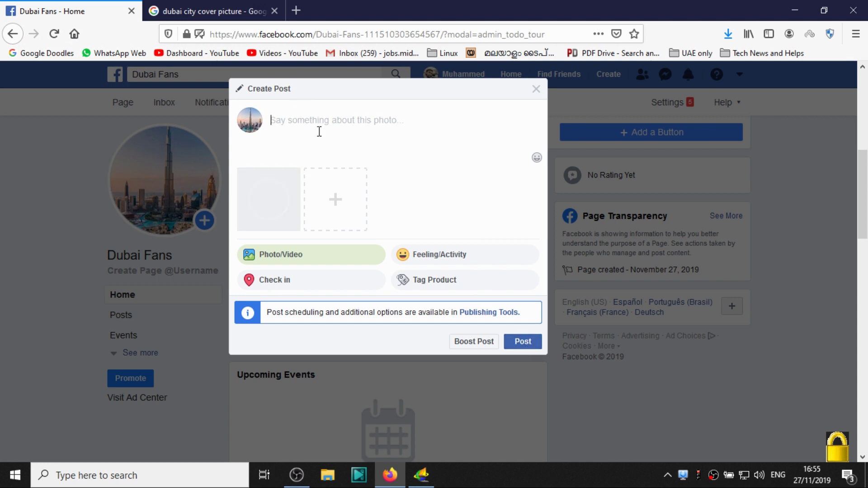
pyautogui.write('BurjKhalifa')
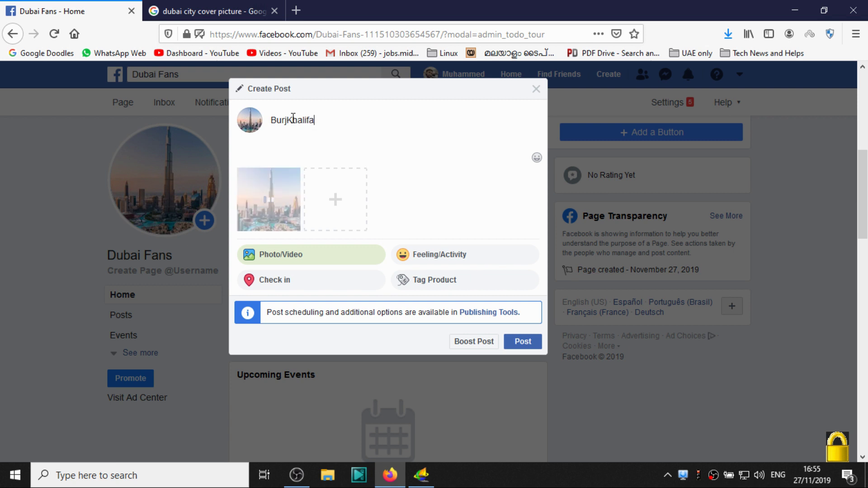
pyautogui.click(537, 348)
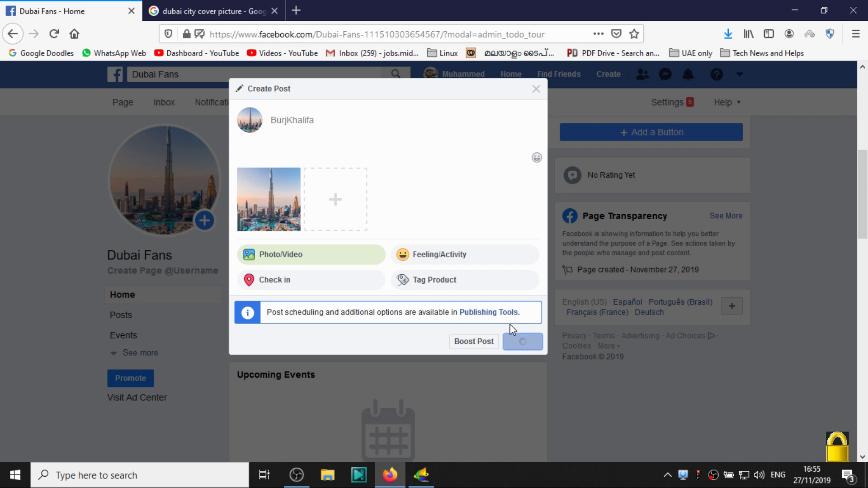
pyautogui.scroll(-5, 405, 232)
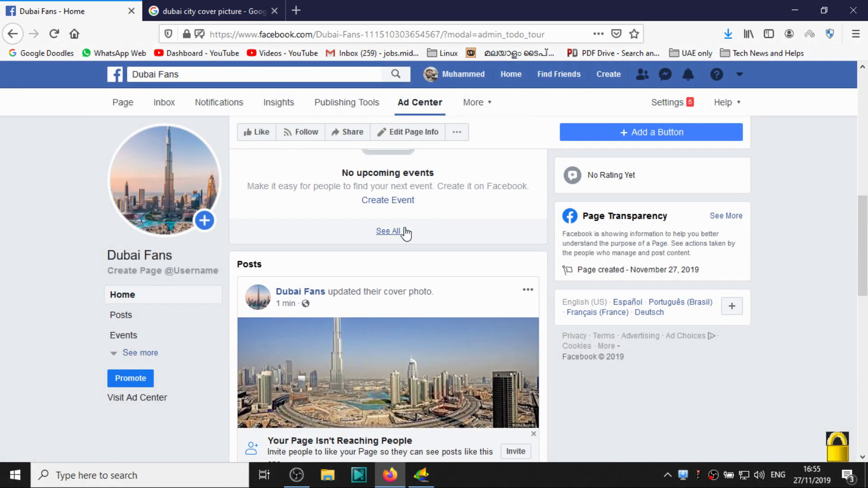